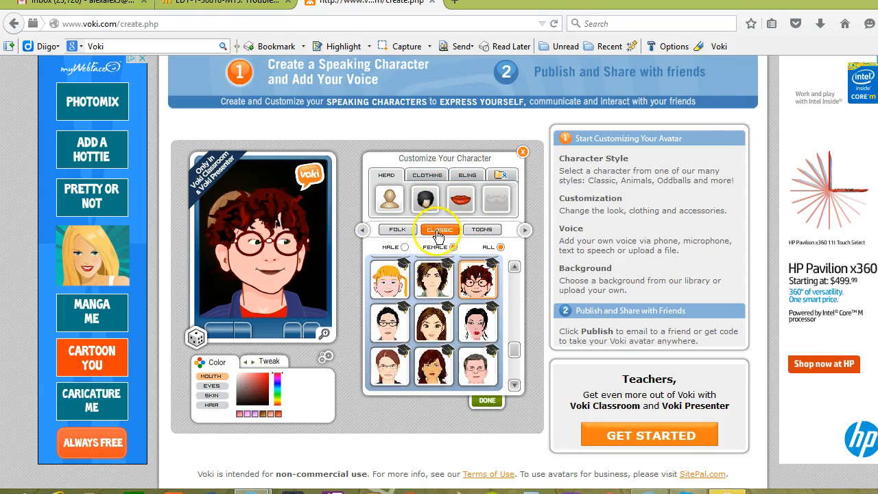
Browse the Folk, Classic and Toons character styles and choose the Toons character wearing a gray cap.
left_click(480, 230)
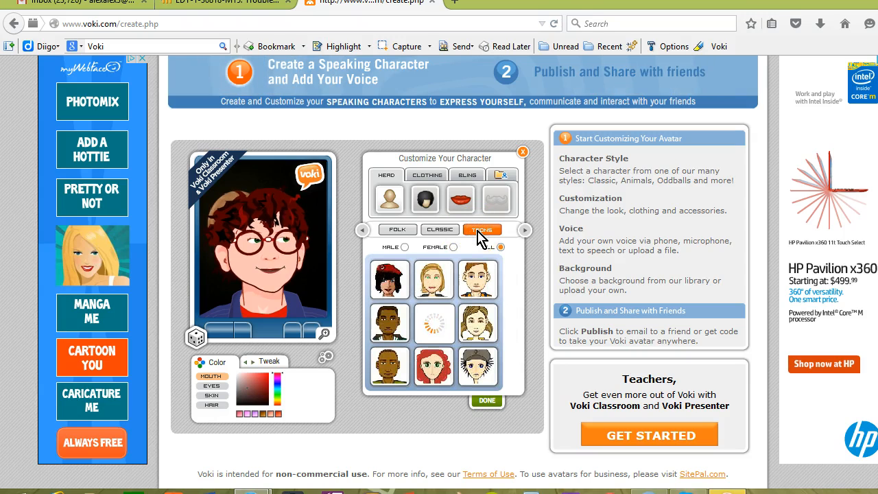
left_click(400, 231)
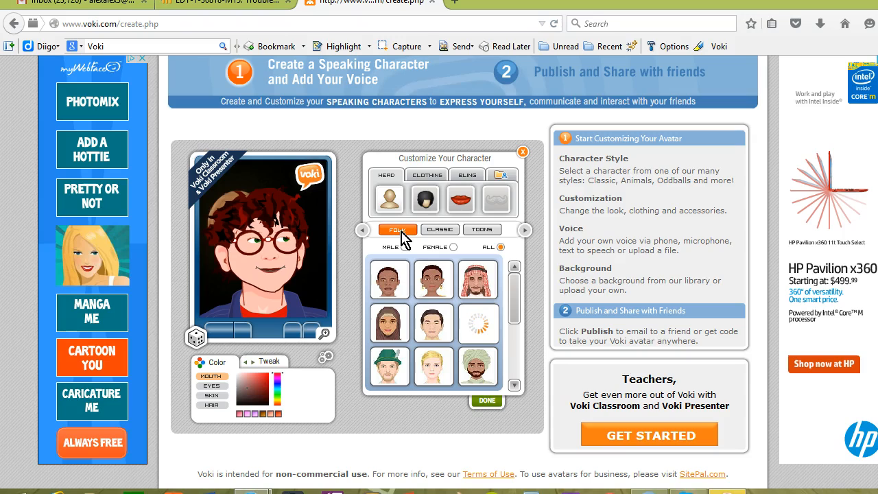
left_click(437, 231)
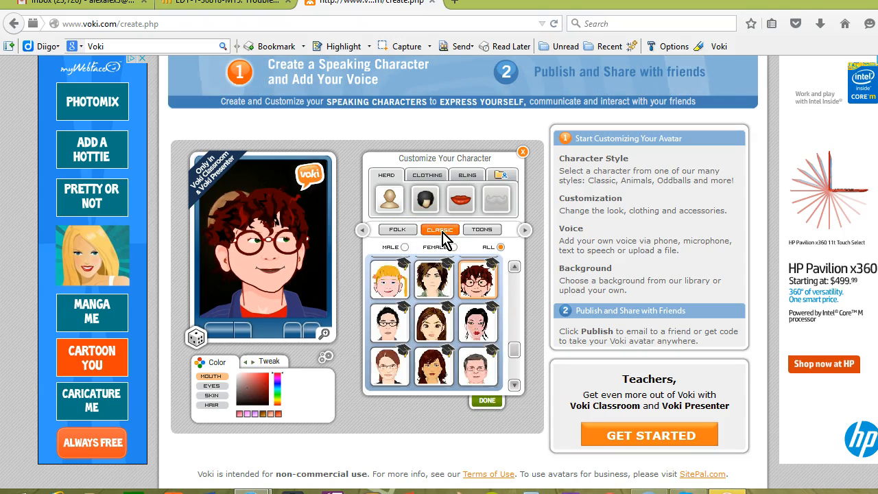
left_click(482, 229)
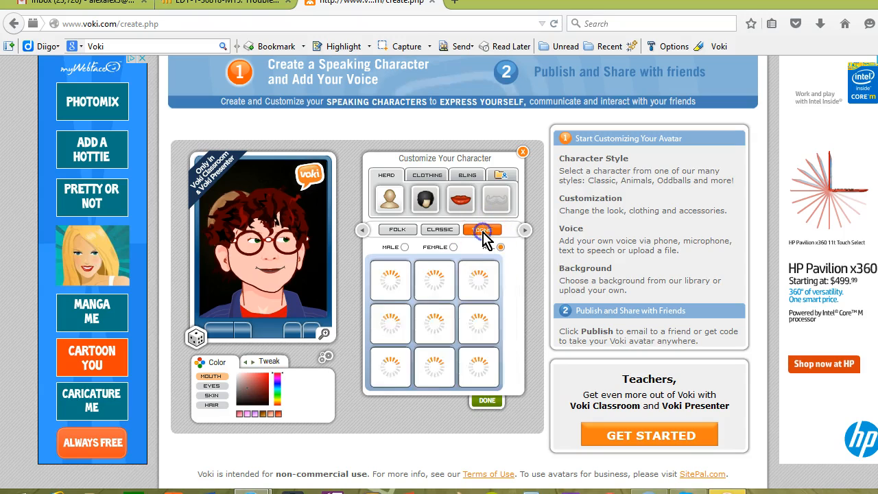
left_click(471, 291)
scroll(470, 293, "down", 1)
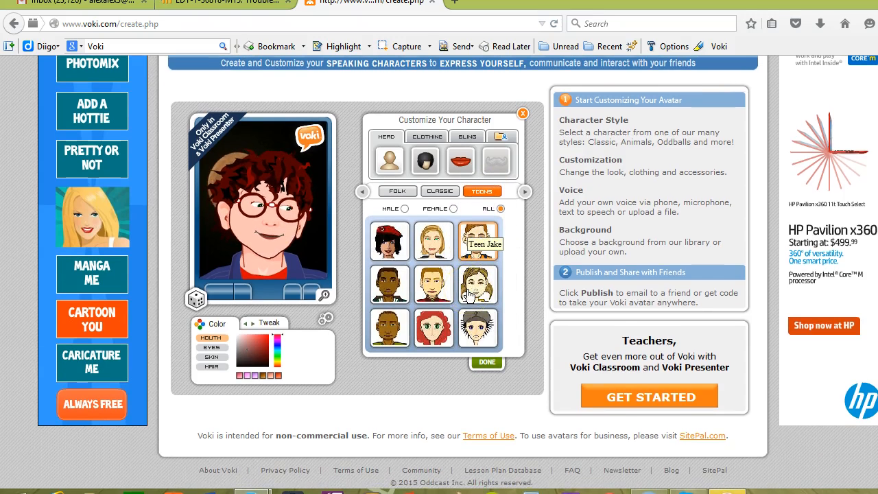
left_click(478, 332)
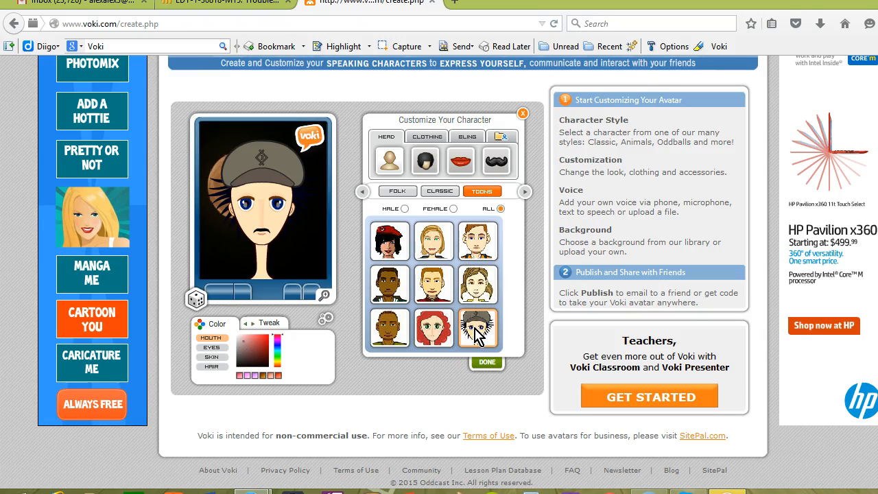
Try several hairstyles for the character and settle on the gray-haired style.
left_click(410, 167)
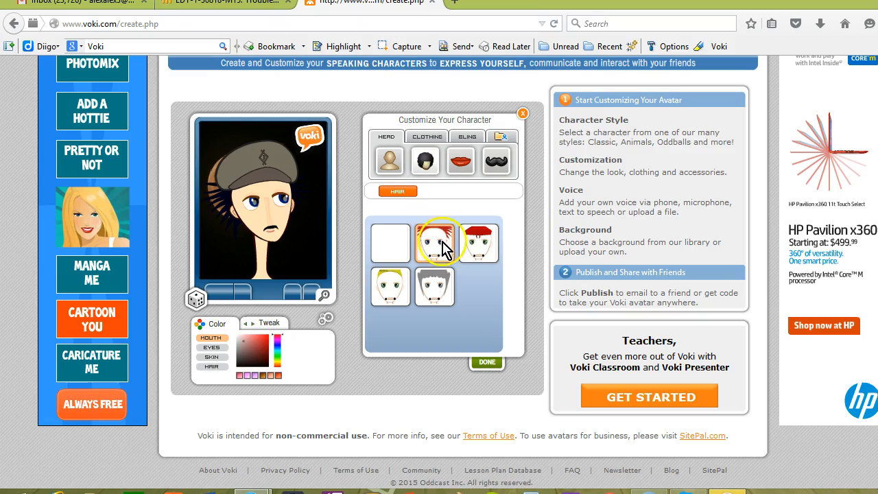
left_click(434, 249)
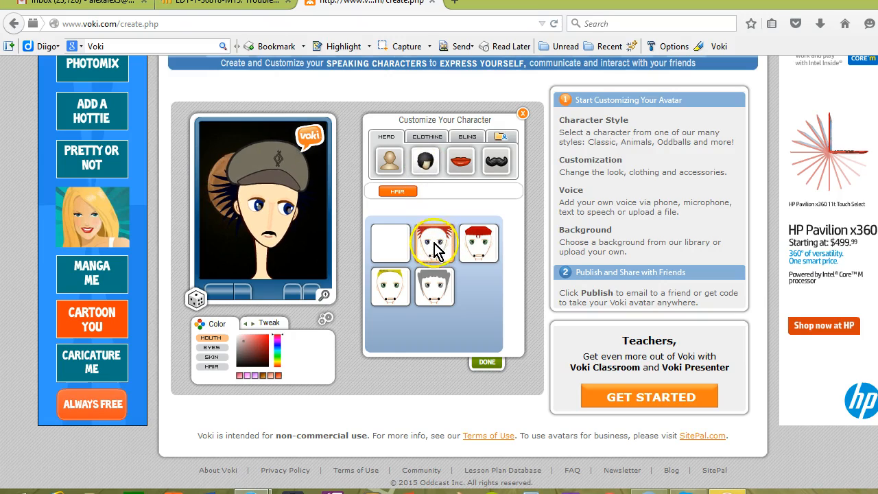
left_click(391, 294)
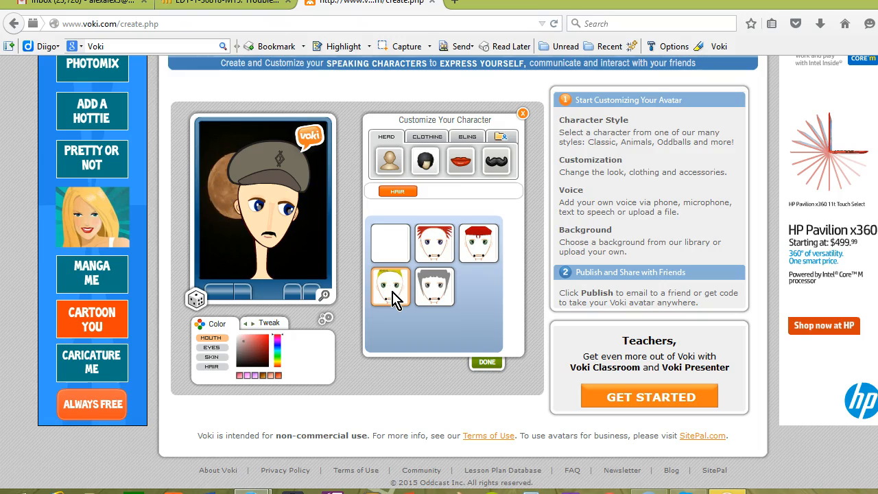
left_click(430, 289)
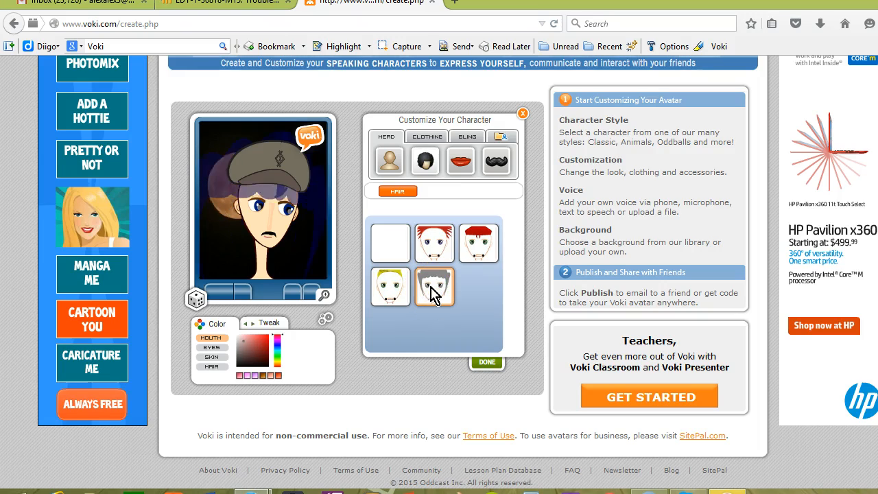
Change the character's eye color to green using the color spectrum.
left_click(214, 348)
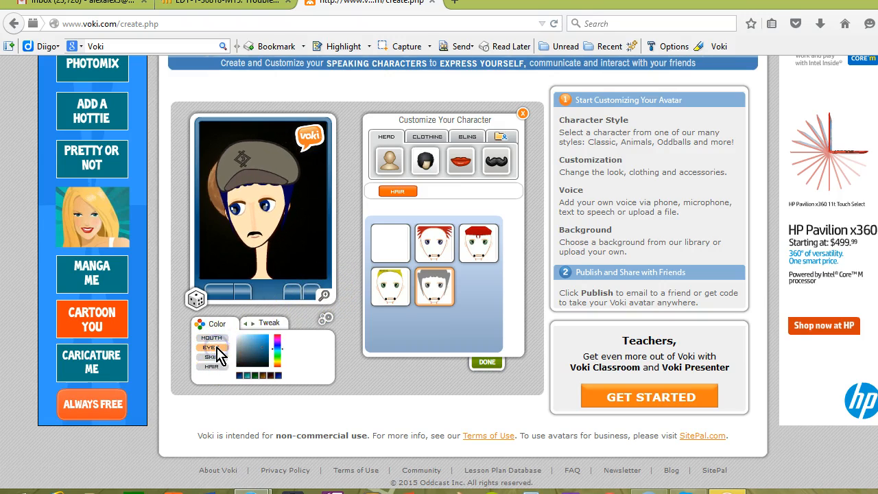
left_click(277, 338)
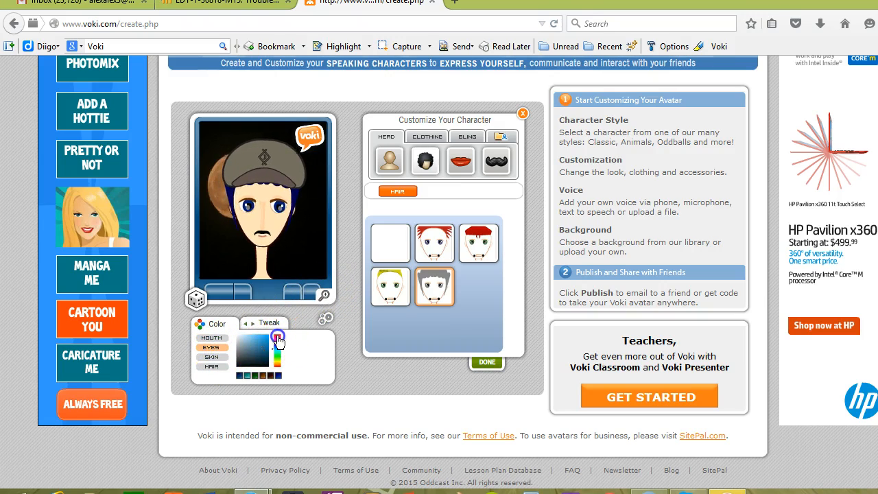
left_click_drag(278, 341, 279, 361)
Color the character's skin yellow and its hair blue.
left_click(211, 357)
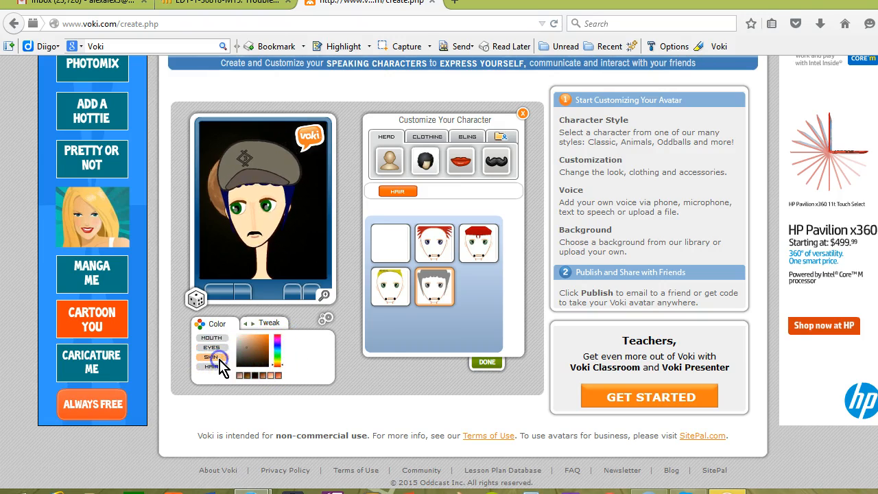
left_click(252, 345)
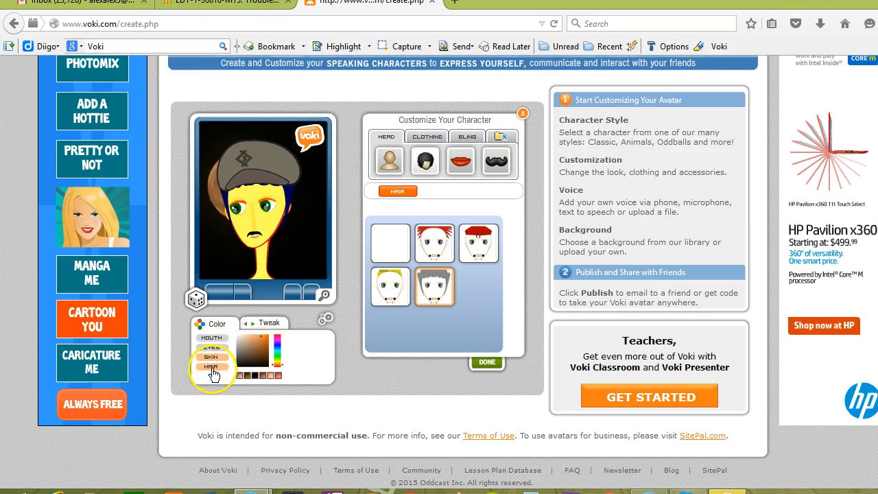
left_click(211, 366)
left_click(241, 362)
left_click(267, 342)
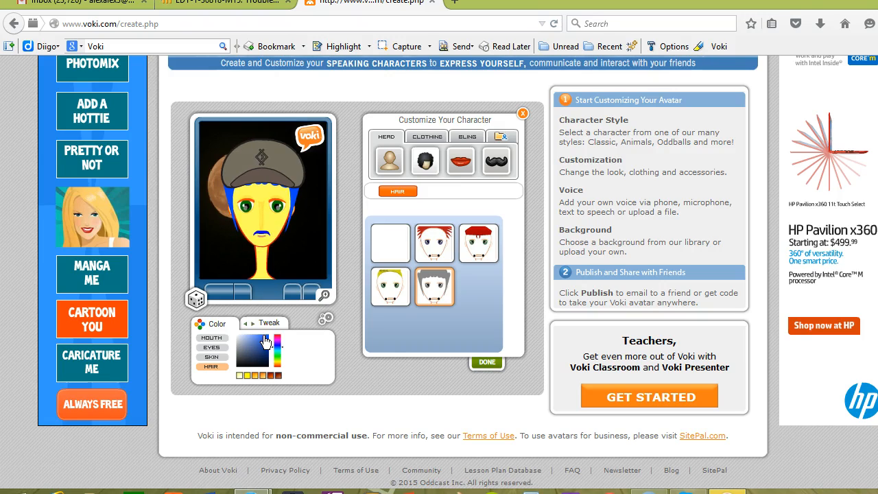
Apply the available mouth shape and open the facial hair options.
left_click(461, 163)
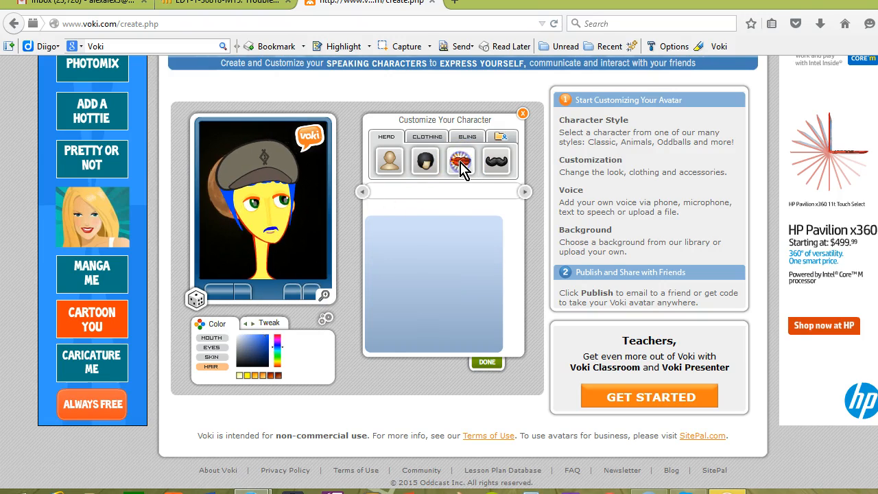
left_click(401, 241)
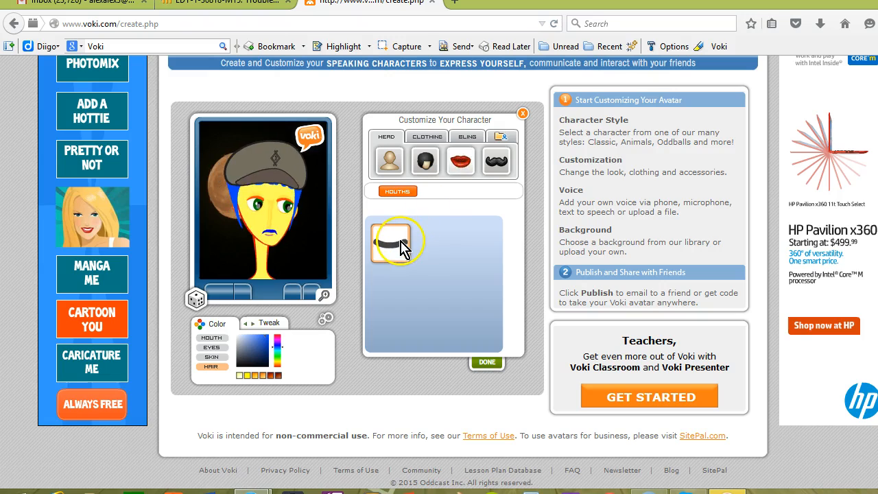
left_click(490, 160)
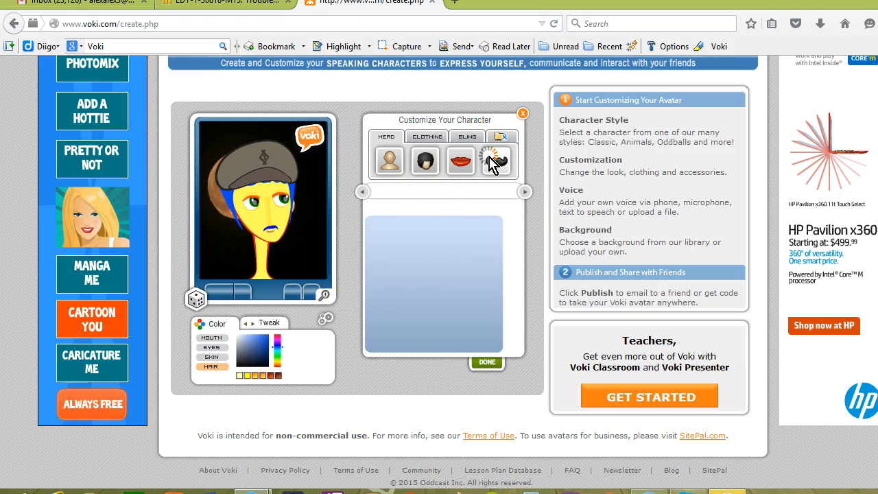
Dress the character in the green casual shirt.
left_click(424, 144)
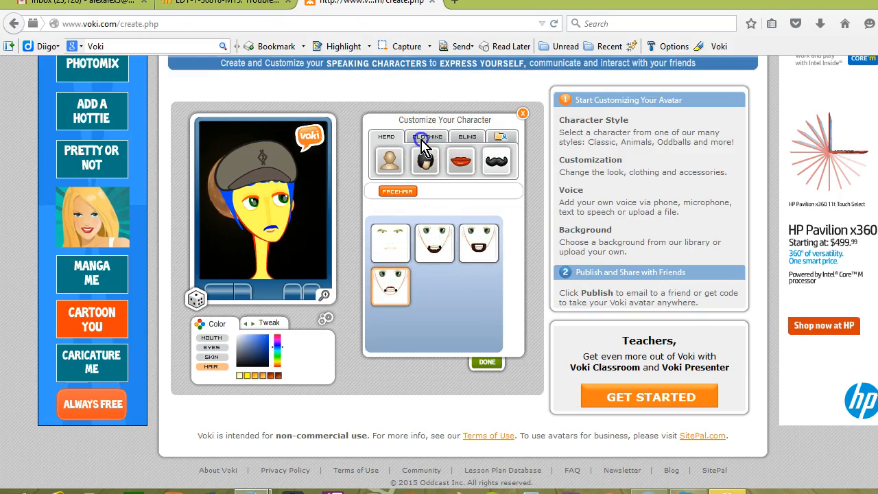
left_click(423, 141)
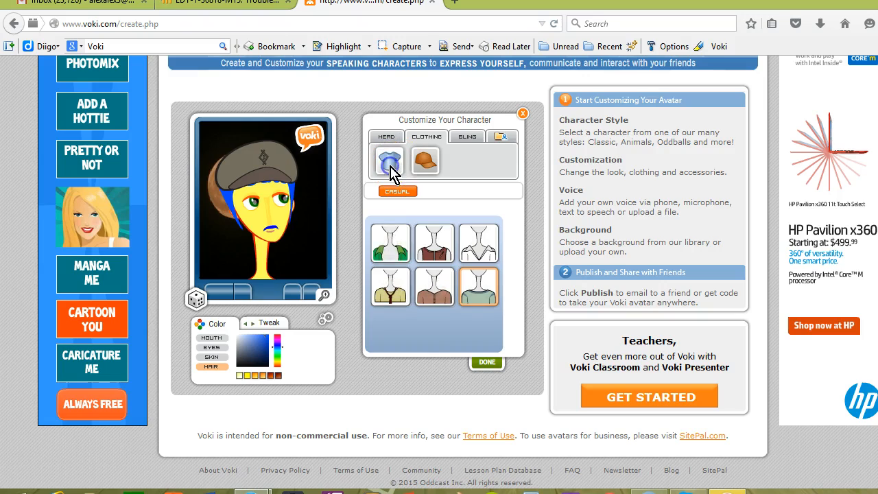
left_click(398, 254)
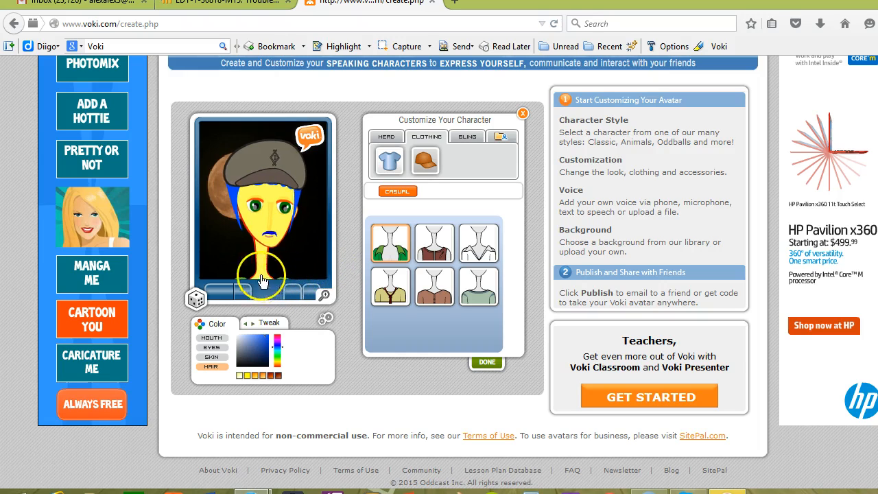
Remove the cap by choosing no headgear and finish customizing the character.
left_click(426, 164)
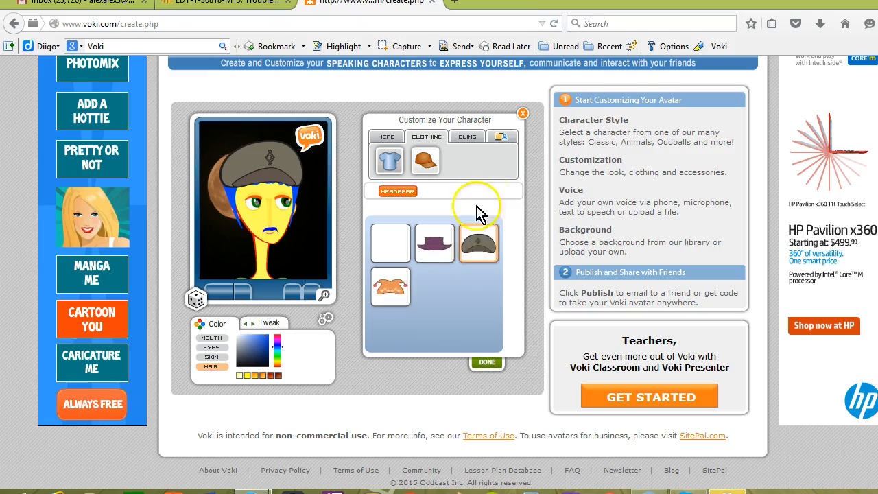
left_click(402, 257)
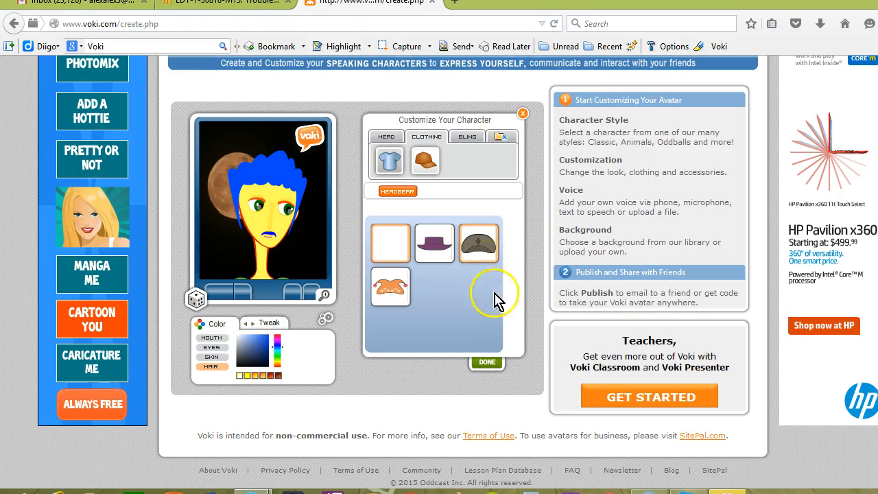
left_click(486, 363)
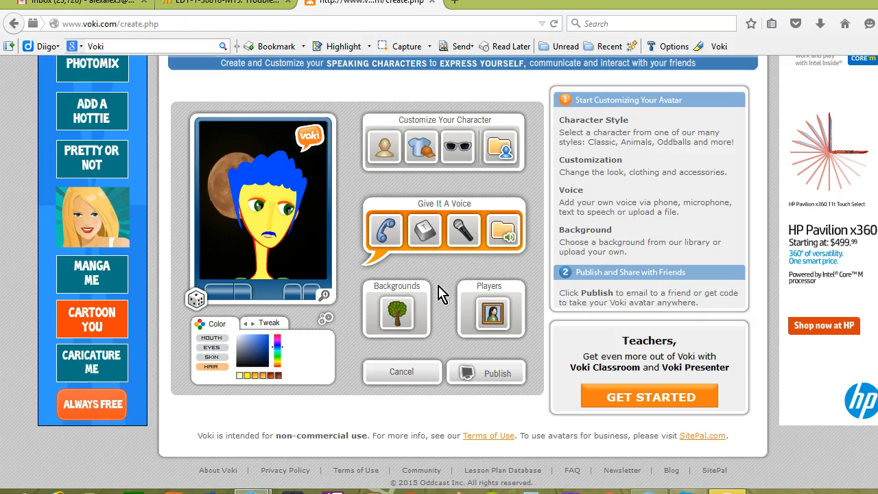
Try several nightlife and indoor backgrounds and set the indoor living-room scene as the background.
left_click(397, 312)
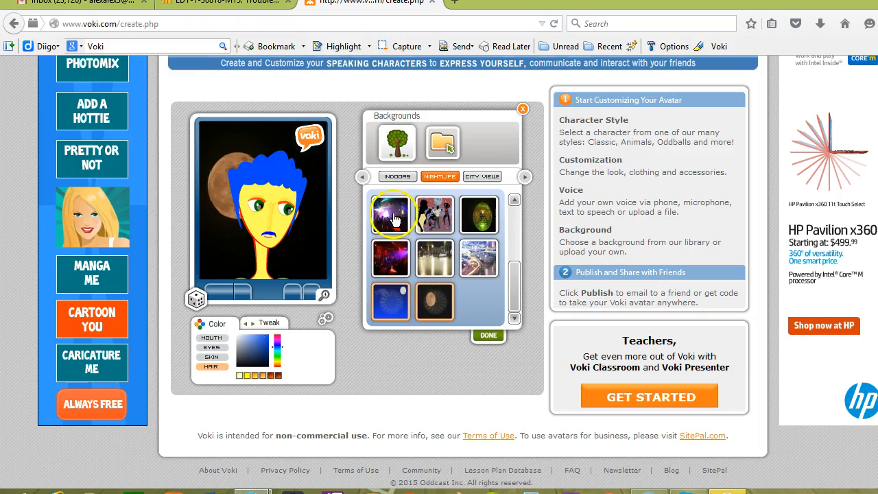
left_click(393, 217)
left_click(441, 216)
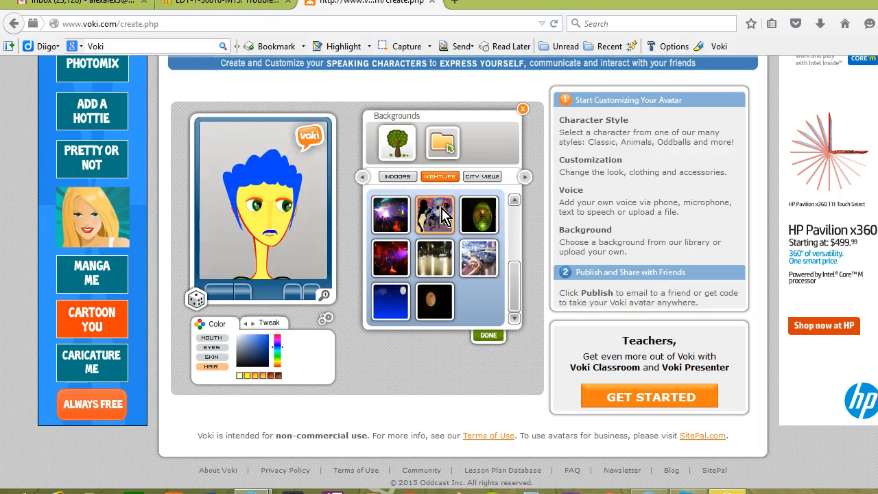
left_click(438, 261)
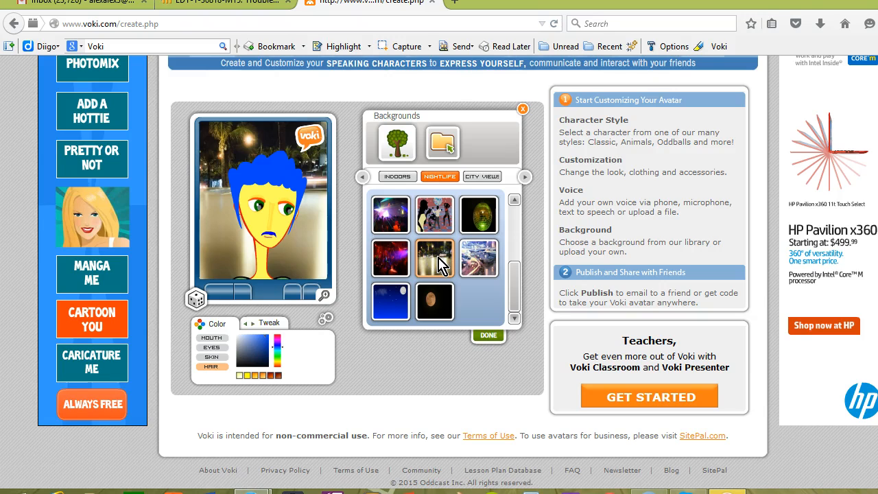
left_click(482, 177)
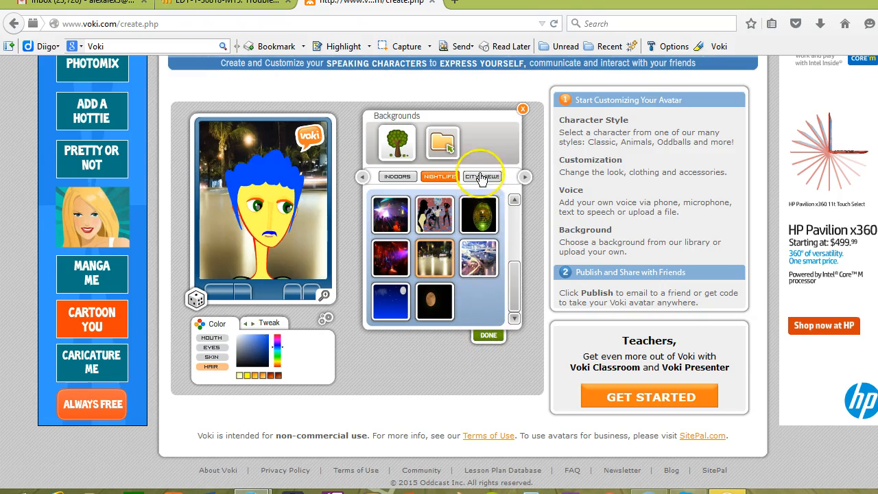
left_click(394, 177)
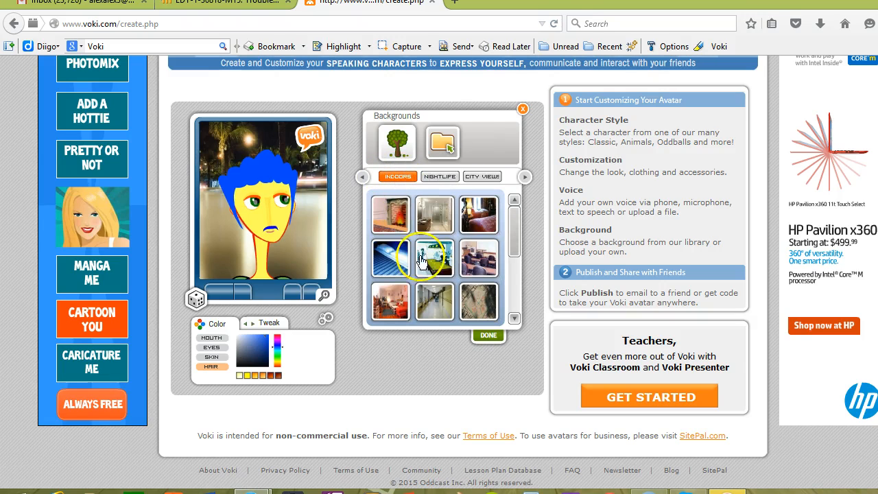
left_click(424, 267)
left_click(390, 264)
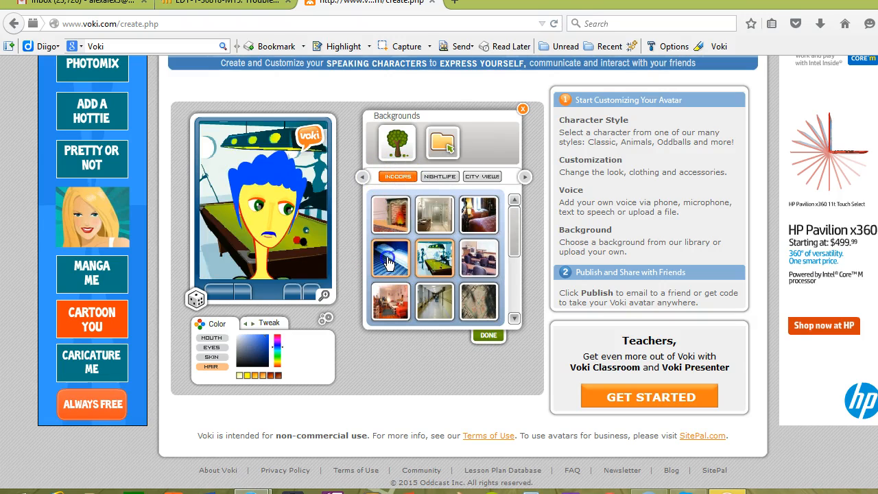
left_click(390, 305)
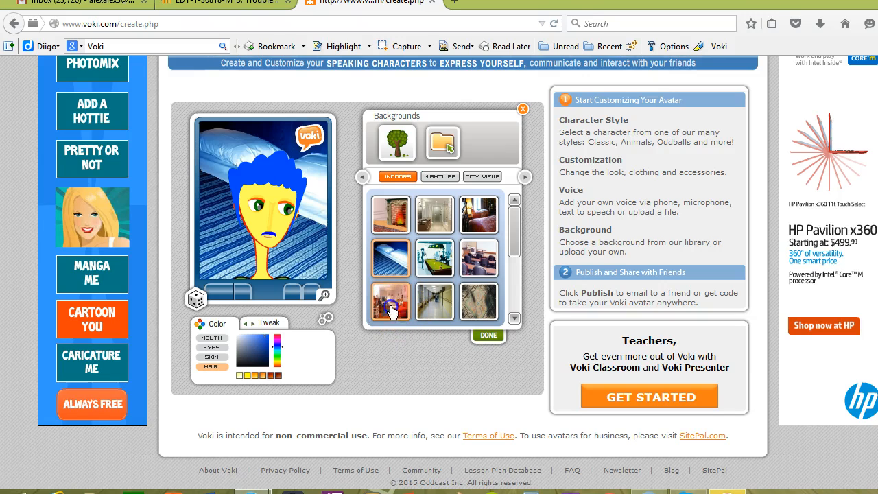
left_click(483, 336)
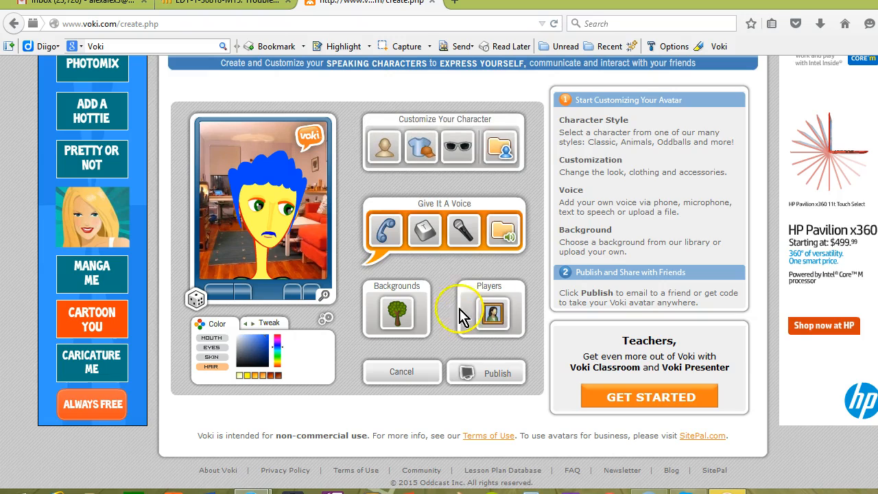
Open the microphone voice recorder and allow Flash Player access to the camera and microphone.
left_click(417, 236)
left_click(464, 237)
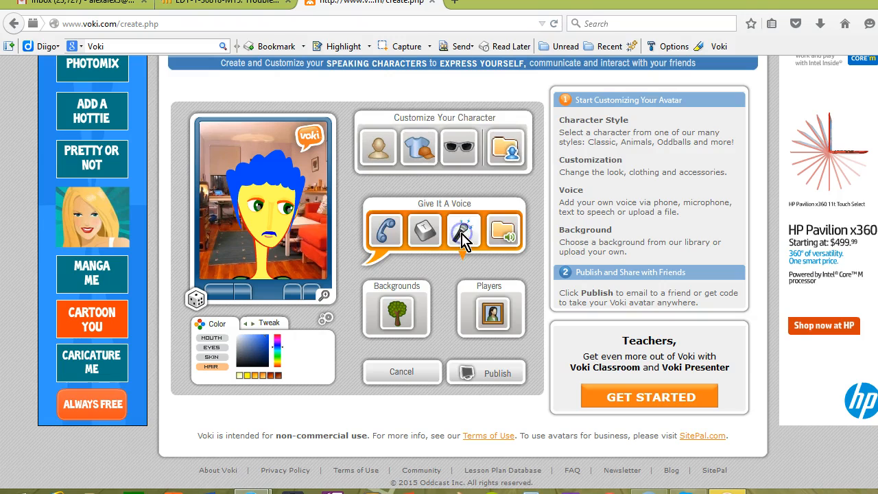
left_click(413, 219)
left_click(385, 212)
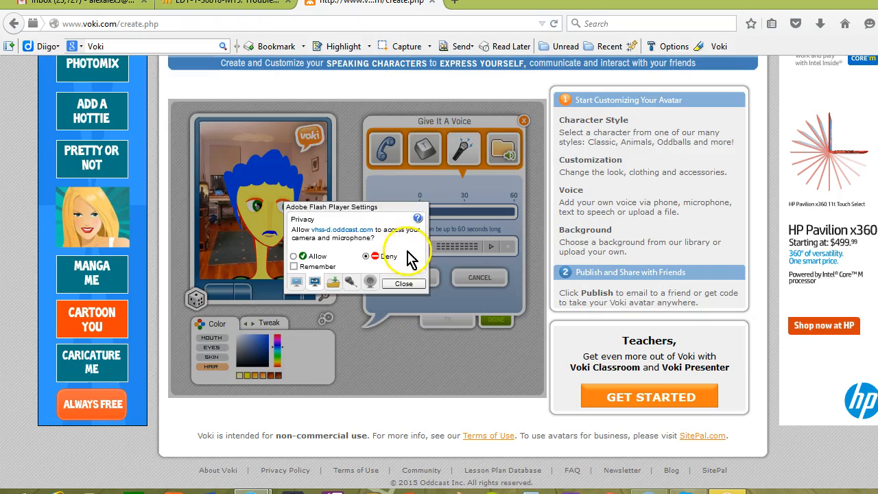
left_click(295, 256)
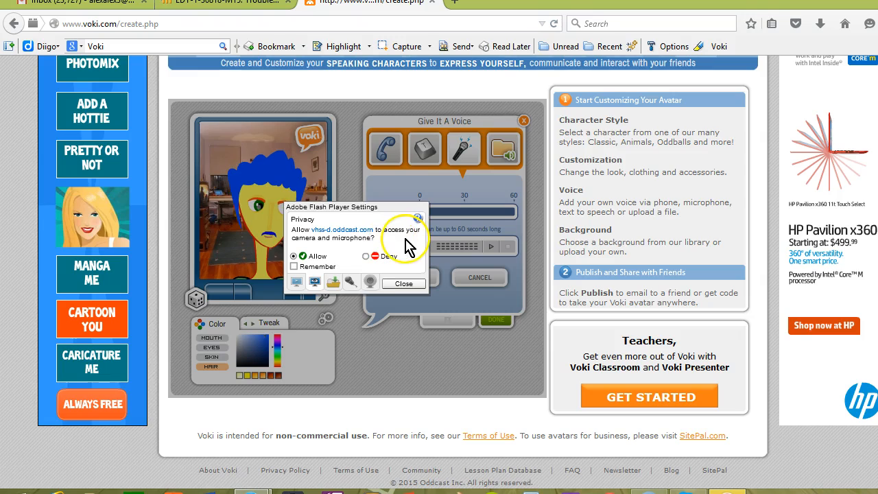
left_click(403, 283)
Record a voice message with the microphone, save it and finish the voice setup.
left_click(395, 212)
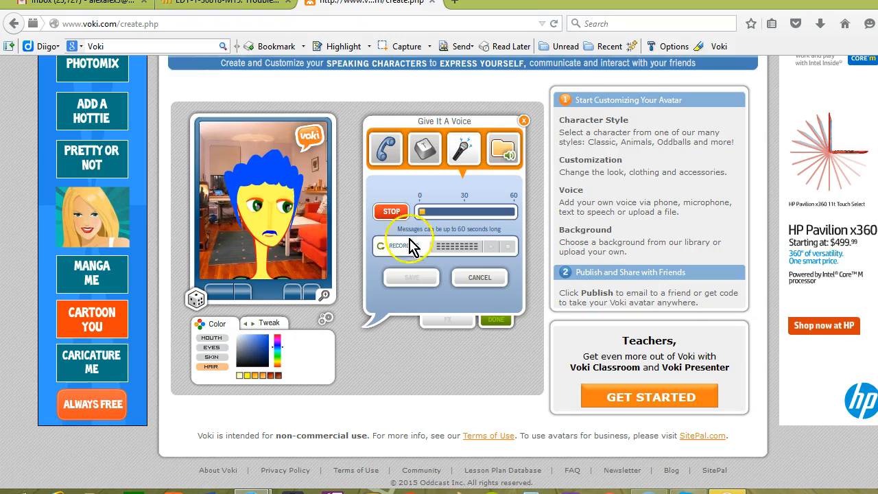
left_click(400, 240)
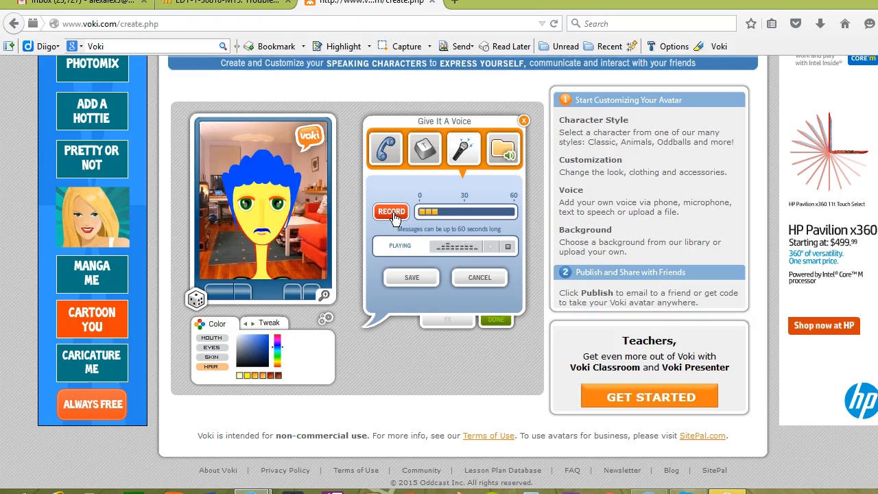
left_click(420, 280)
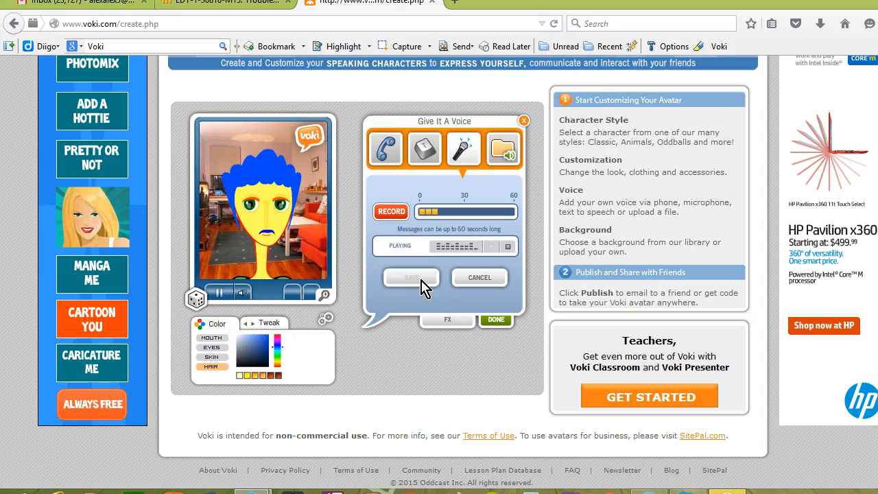
left_click(489, 321)
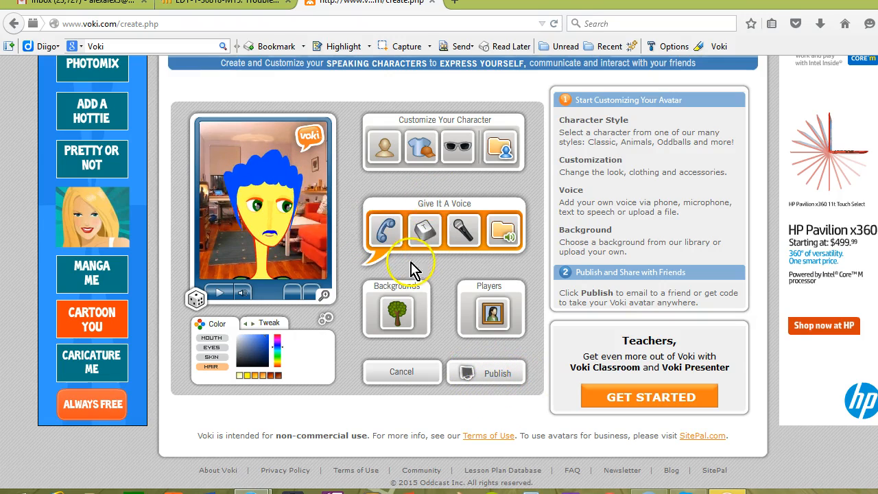
Put the light blue glasses from the bling accessories on the character.
left_click(457, 147)
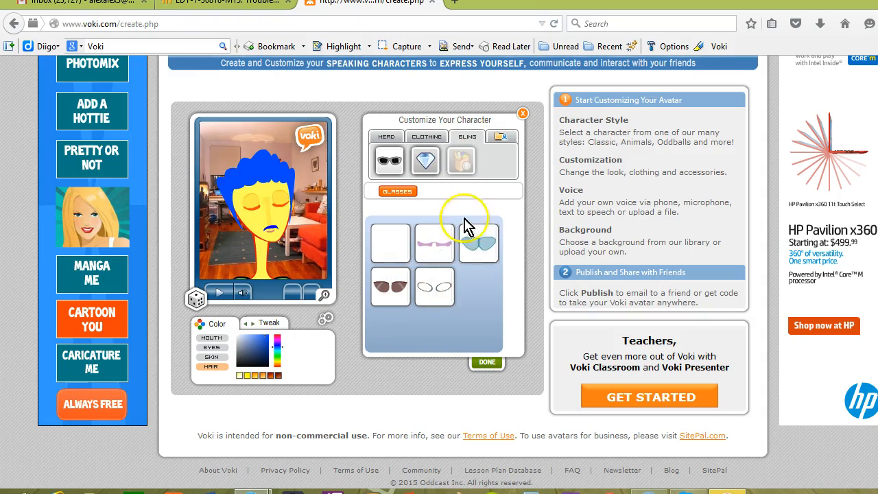
left_click(465, 245)
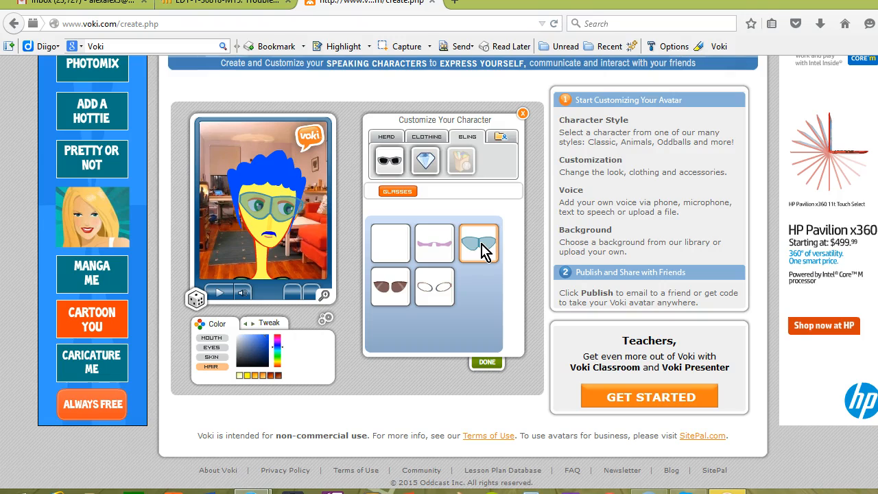
left_click(488, 361)
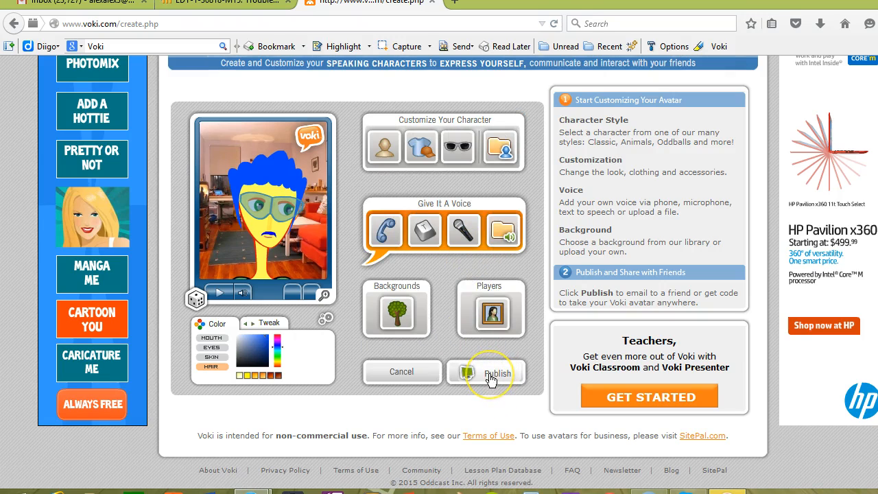
Publish the Voki, saving the scene under the name example voki.
left_click(490, 376)
left_click(328, 216)
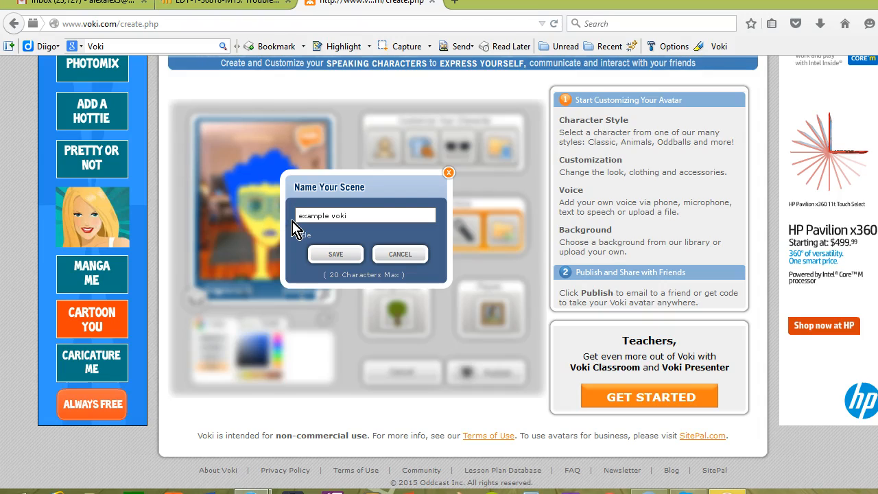
left_click(335, 255)
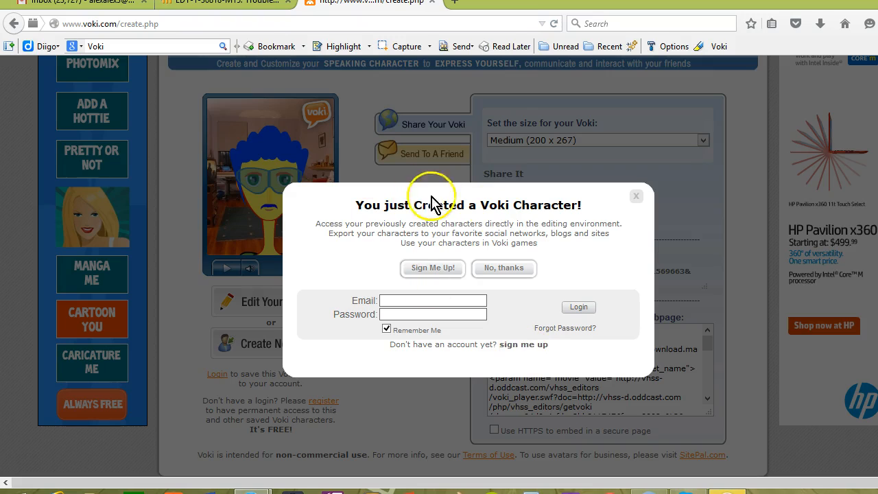
Dismiss the sign-up prompt and set the Voki size to Large (300 x 400).
left_click(637, 199)
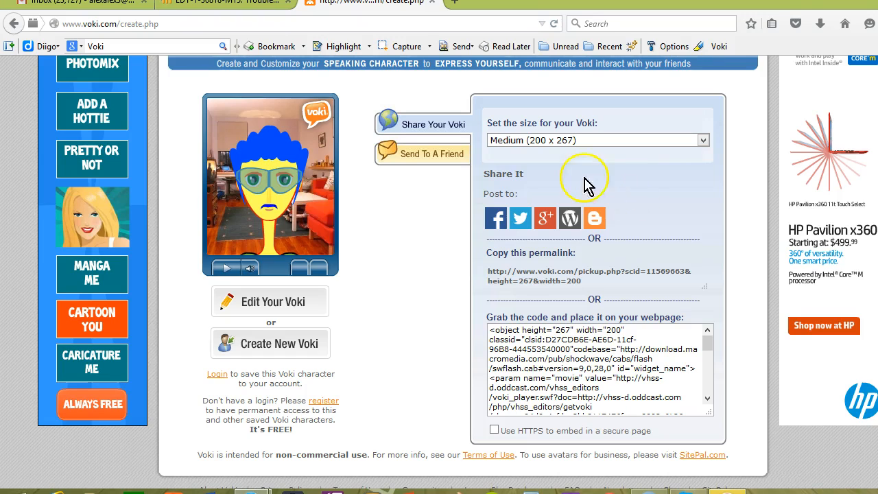
left_click(526, 141)
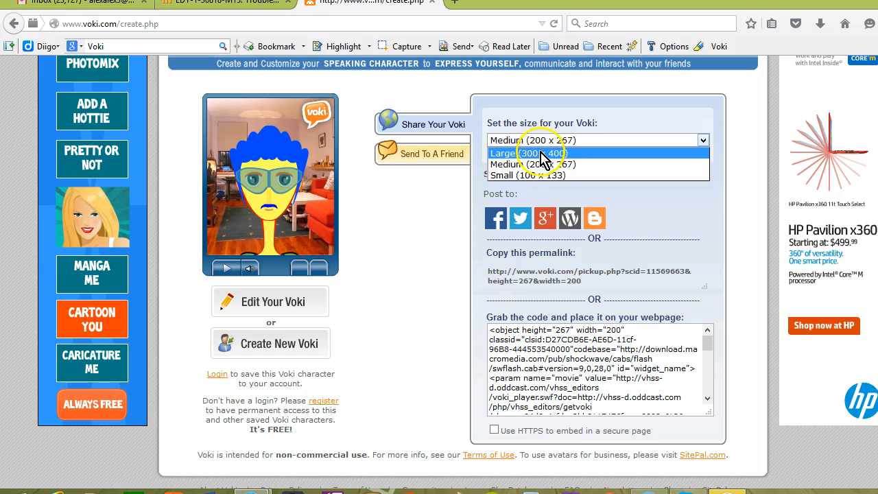
left_click(542, 154)
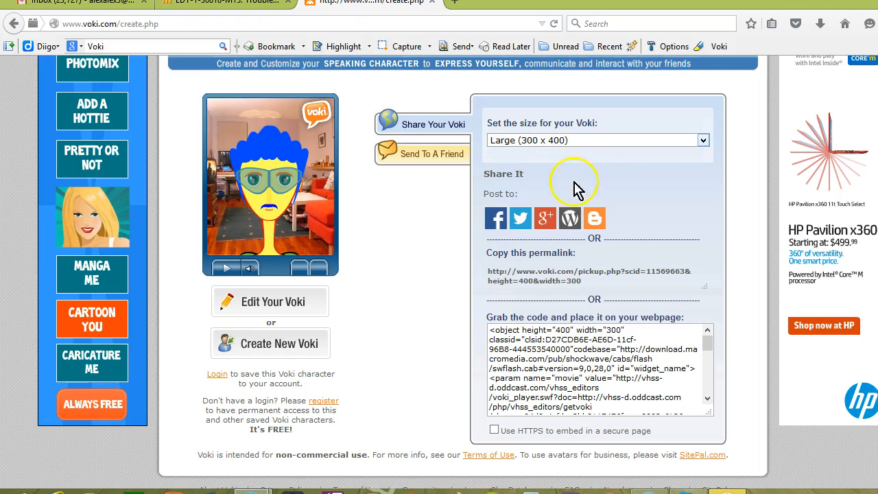
Enable HTTPS embedding and select the entire embed code for copying.
scroll(658, 205, "down", 1)
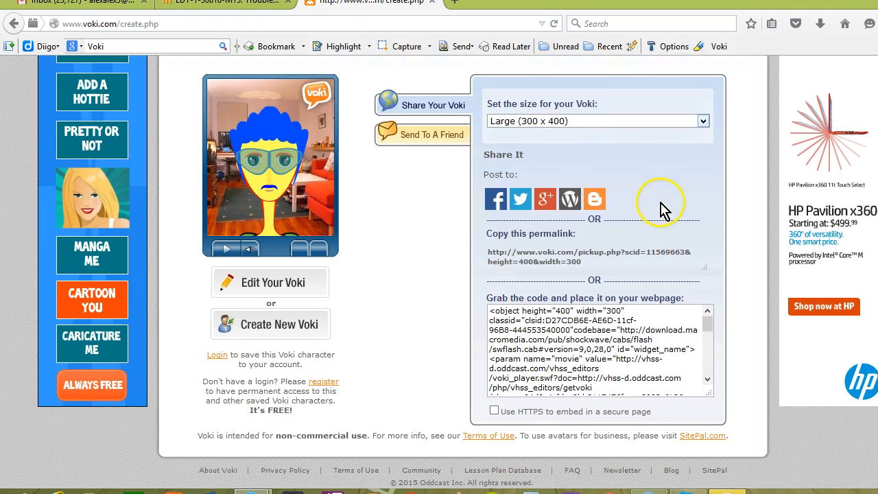
left_click(591, 330)
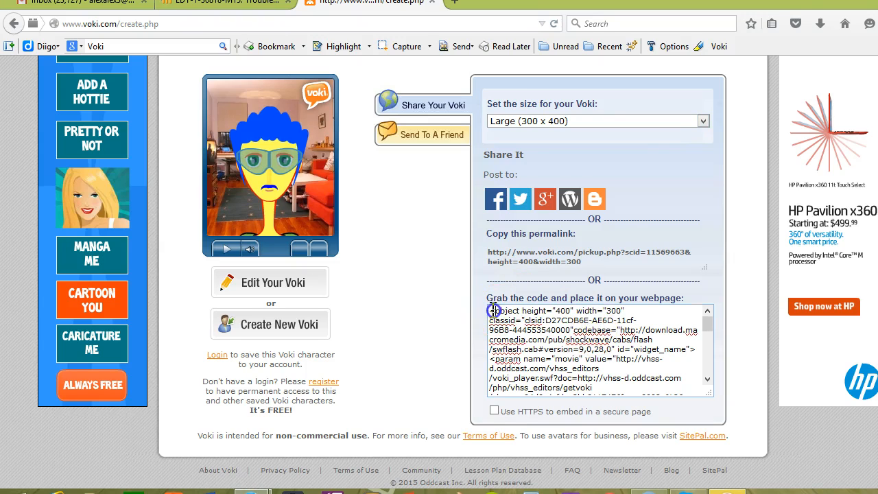
left_click_drag(488, 310, 687, 432)
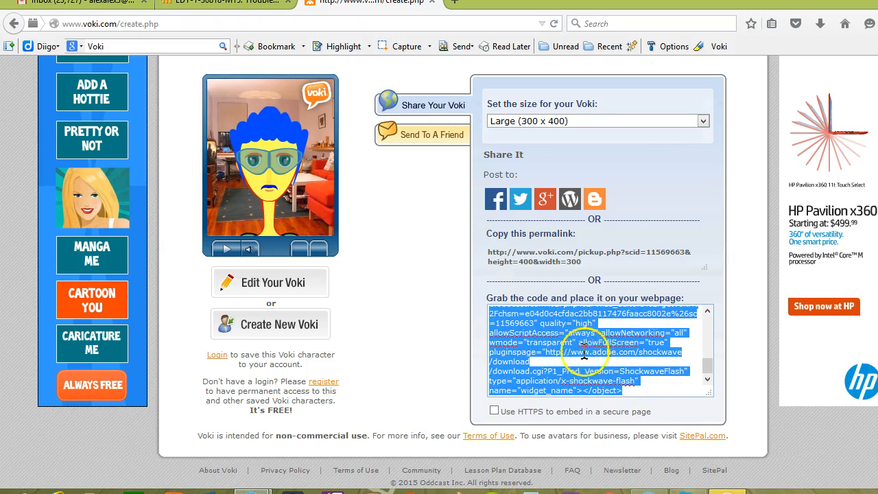
left_click(619, 356)
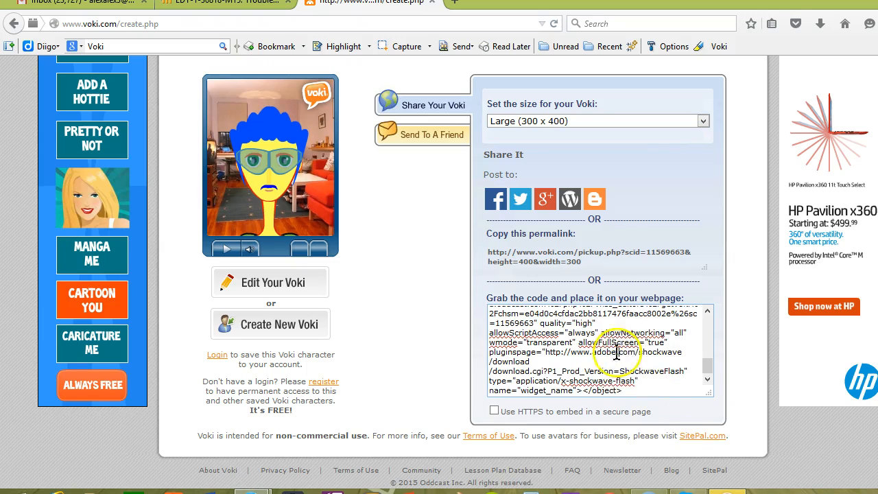
key("ctrl+a")
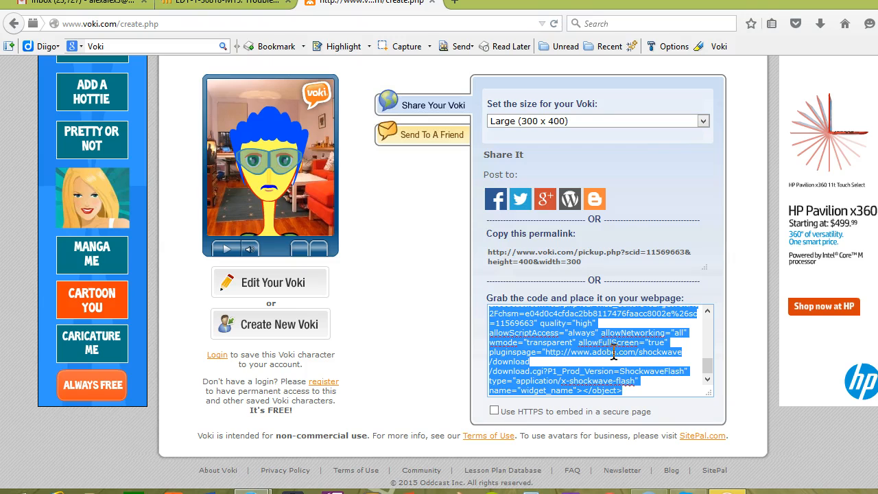
left_click(494, 412)
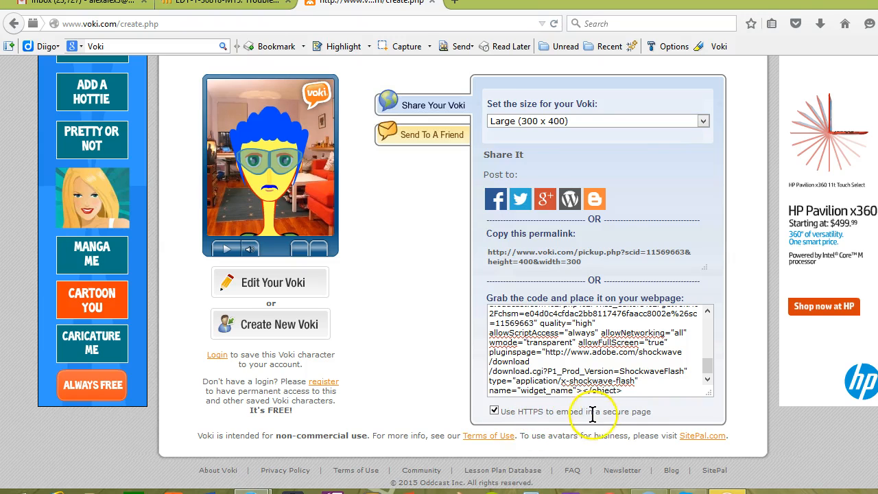
left_click(597, 352)
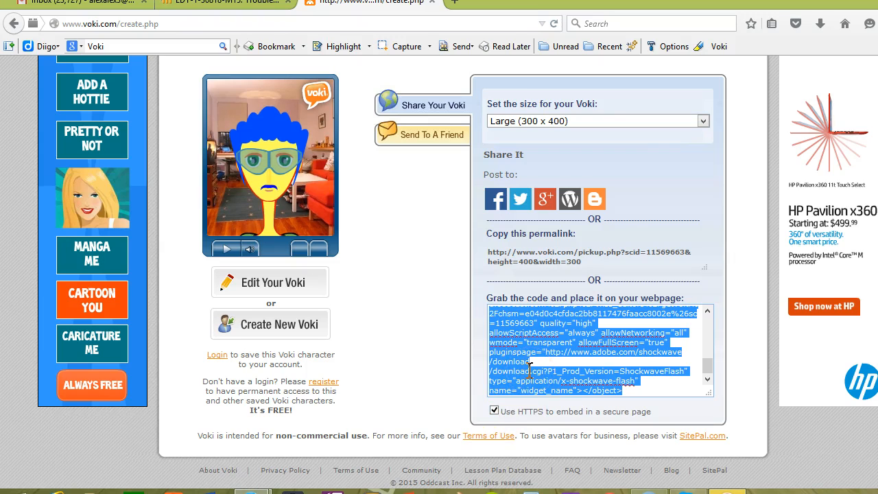
Switch to the Moodle forum tab and open the EDT-1-30818-M15 course page.
left_click(216, 8)
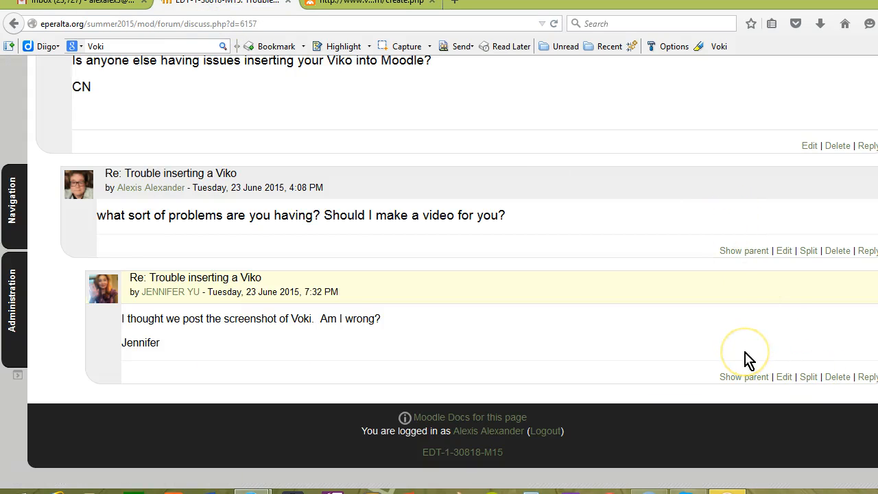
scroll(748, 360, "up", 5)
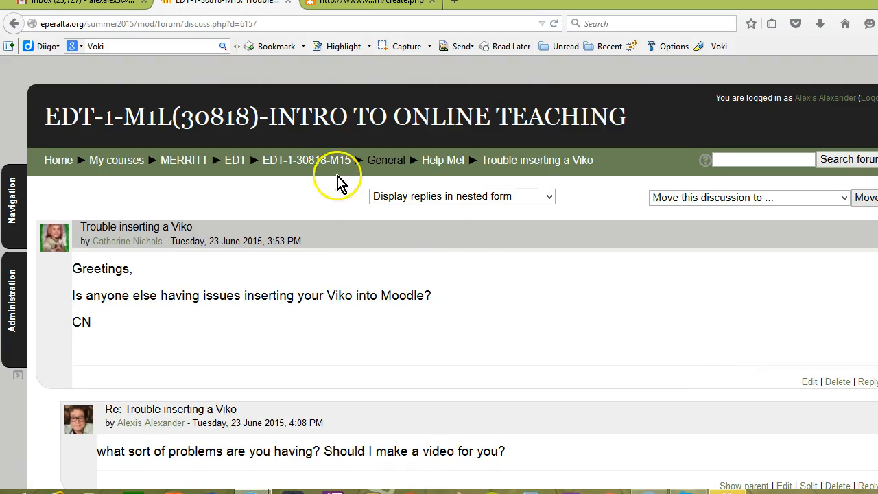
left_click(316, 164)
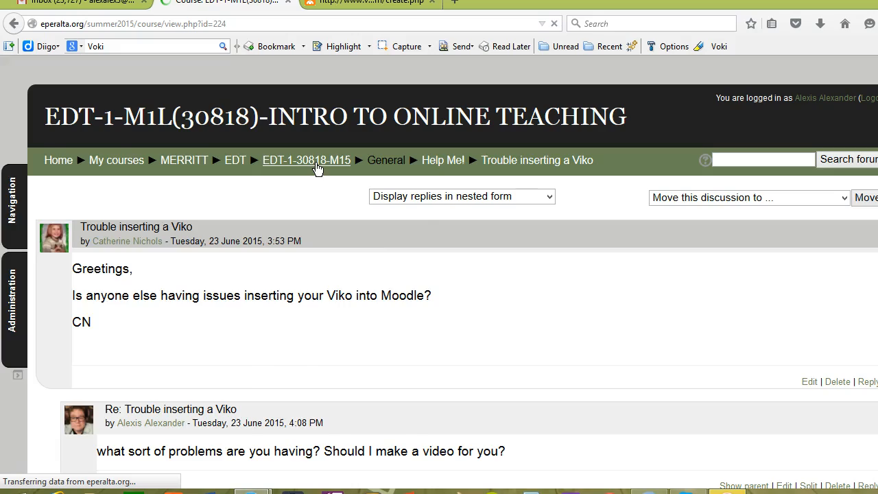
Turn editing on for the course page.
scroll(404, 271, "down", 10)
scroll(407, 269, "down", 6)
scroll(425, 264, "up", 12)
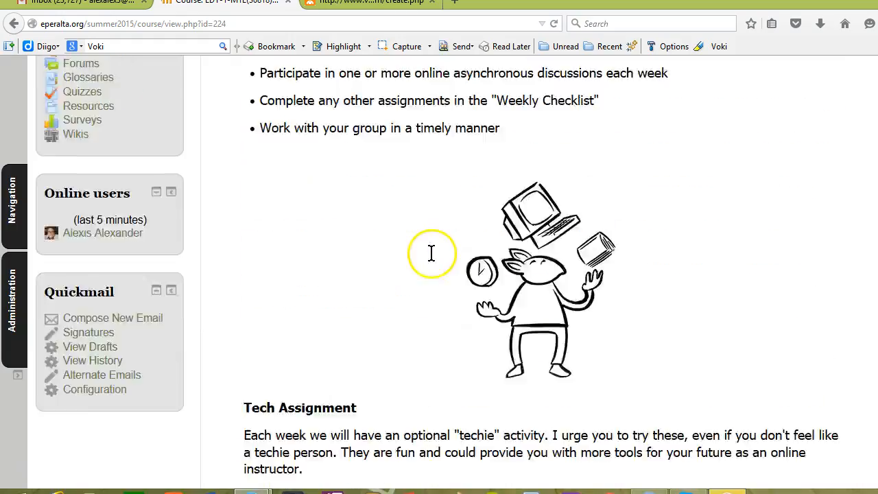
scroll(431, 253, "up", 5)
left_click(837, 152)
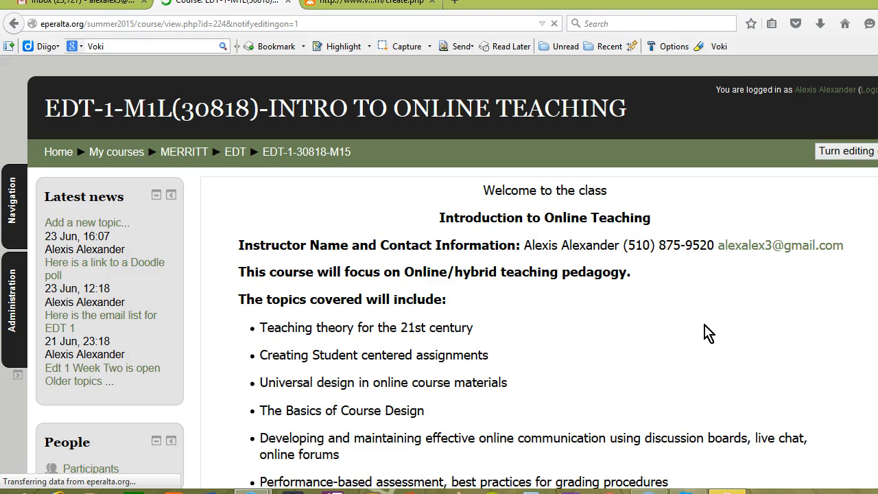
Add a new Page resource to the course's top section.
scroll(708, 333, "down", 15)
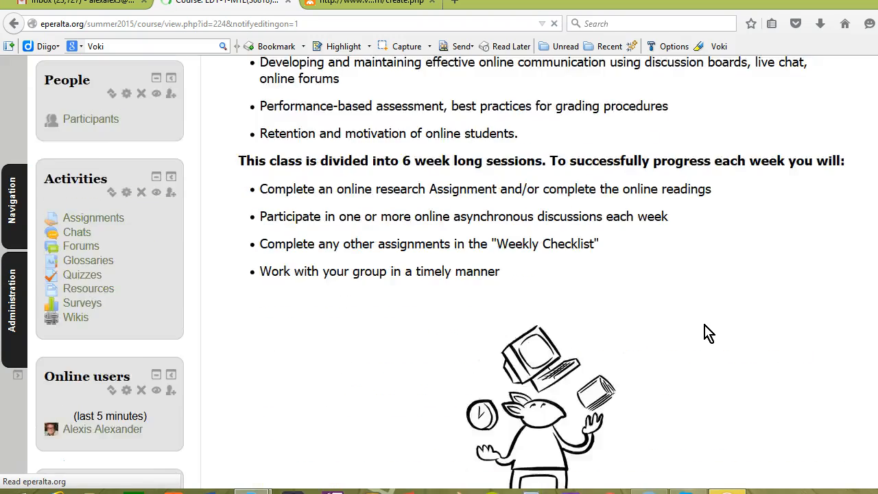
scroll(707, 332, "down", 6)
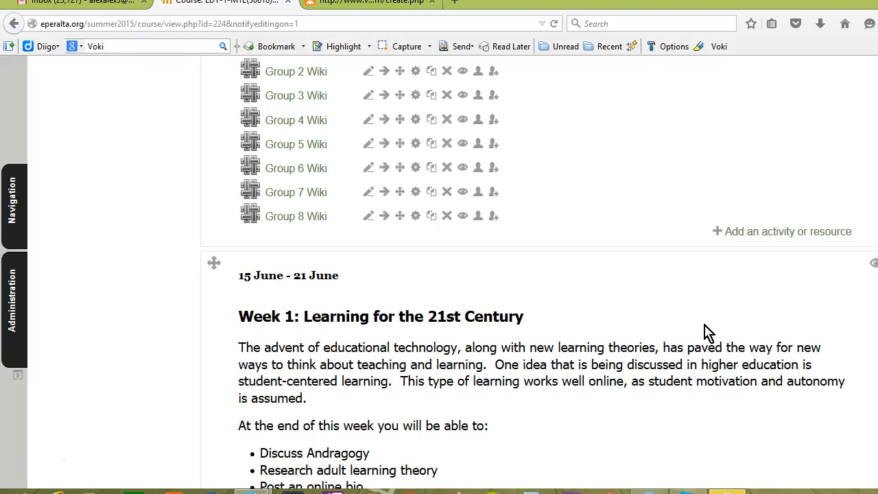
left_click(760, 233)
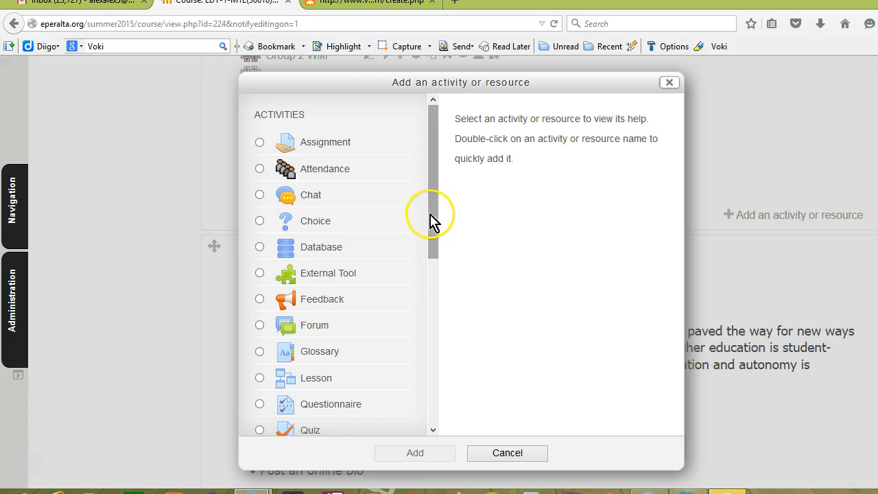
left_click_drag(431, 219, 430, 435)
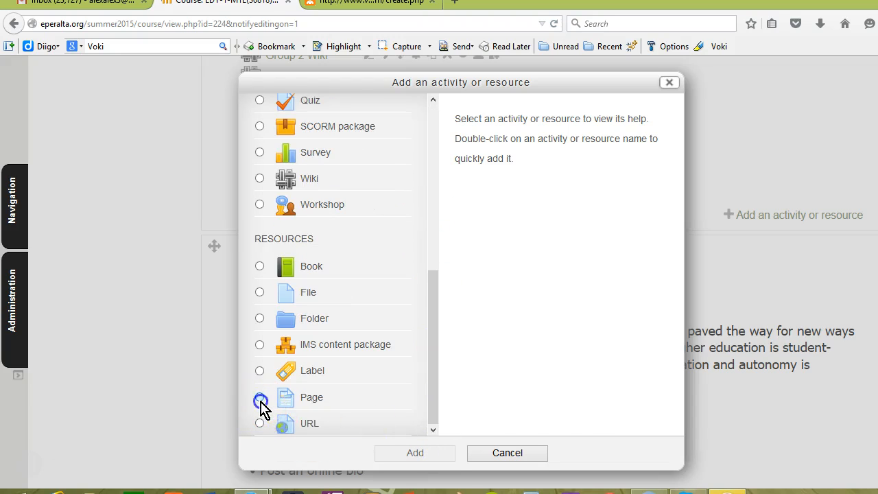
left_click(260, 400)
left_click(416, 453)
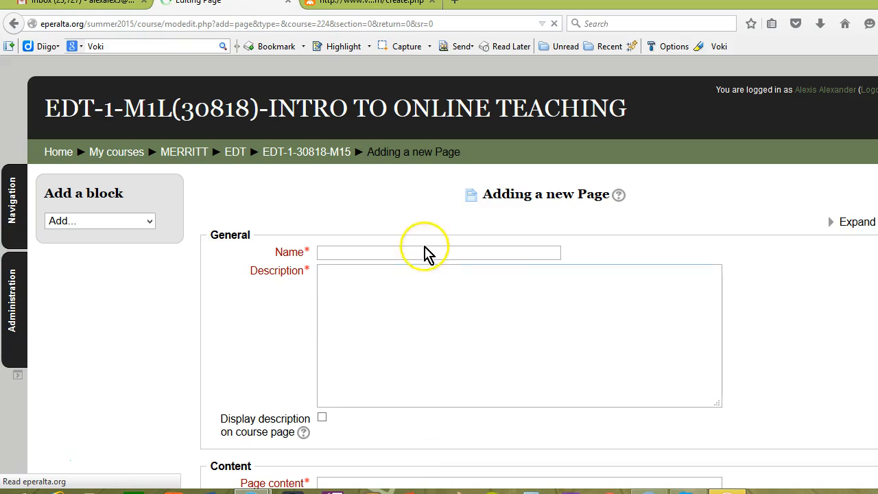
Name the new page Here is an example of how to do a Voki.
left_click(407, 254)
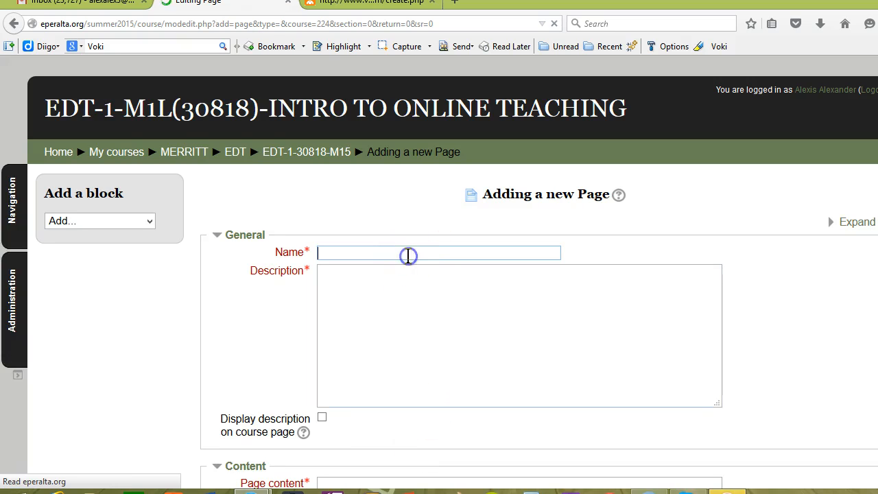
type("Here is an example of  how to do a Voki")
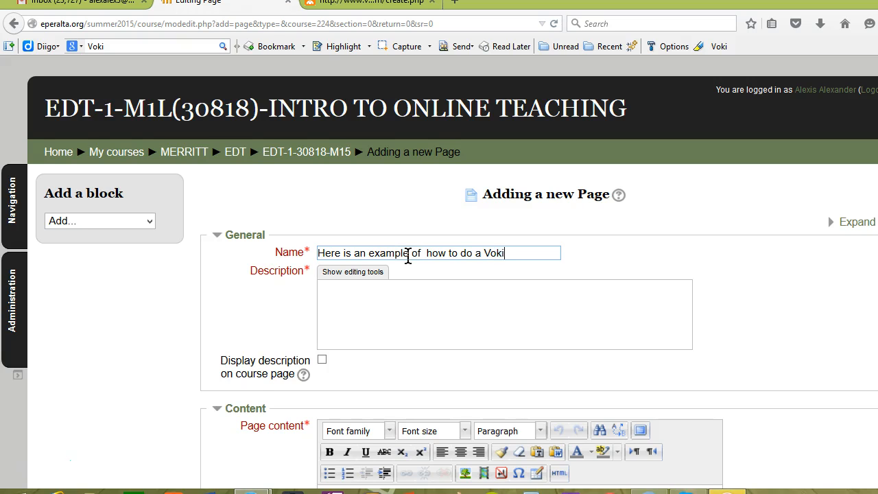
scroll(407, 255, "down", 5)
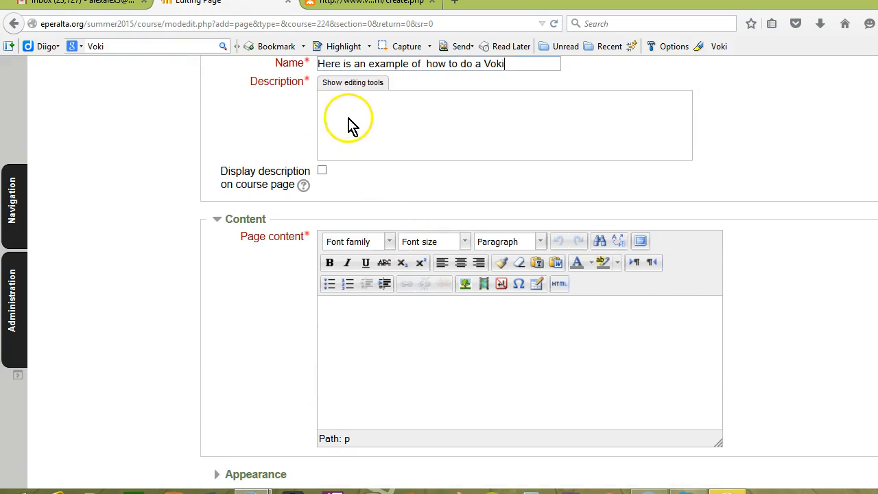
Enter video and voki as the page description.
left_click(376, 127)
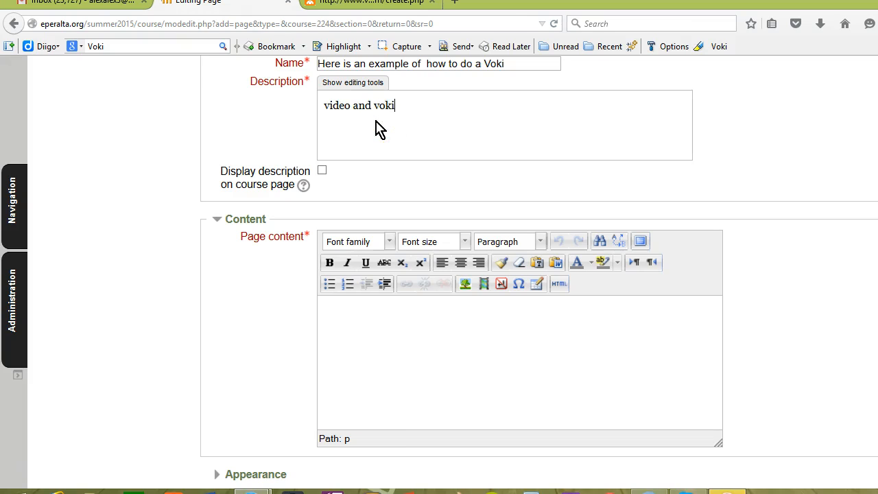
scroll(521, 374, "down", 3)
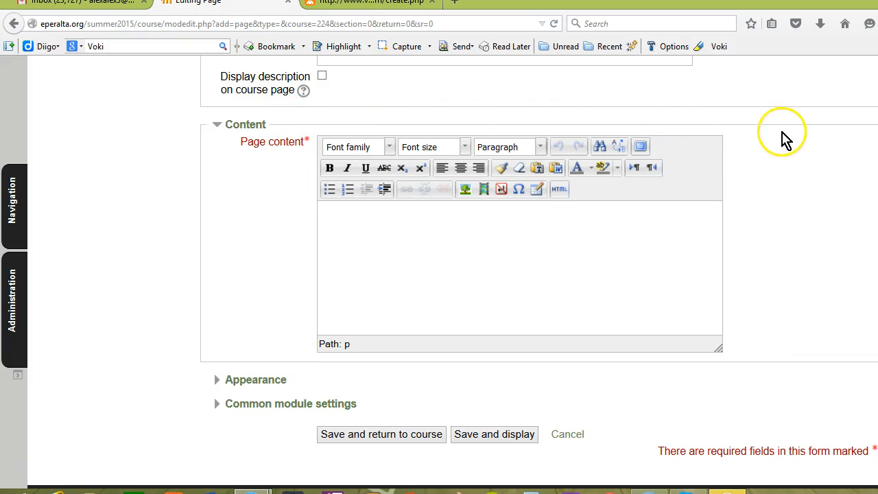
Paste the Voki embed code into the page content's HTML source, apply it, and save and display the page.
left_click(558, 192)
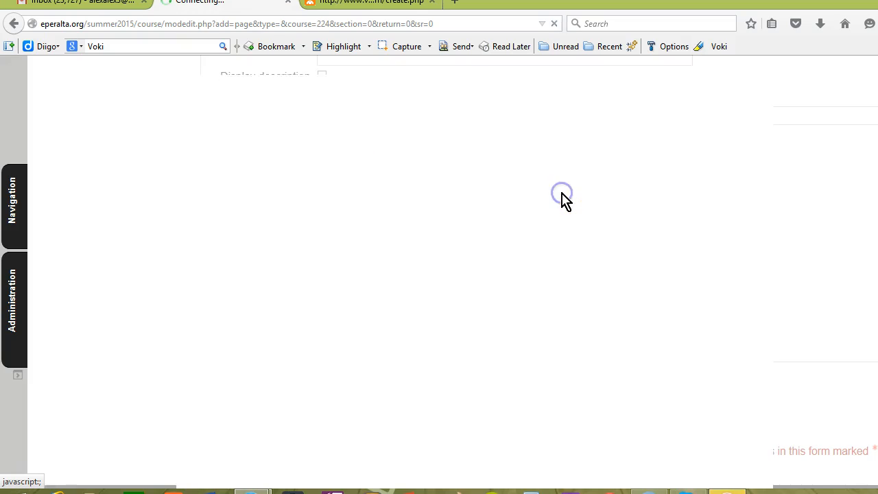
left_click(243, 123)
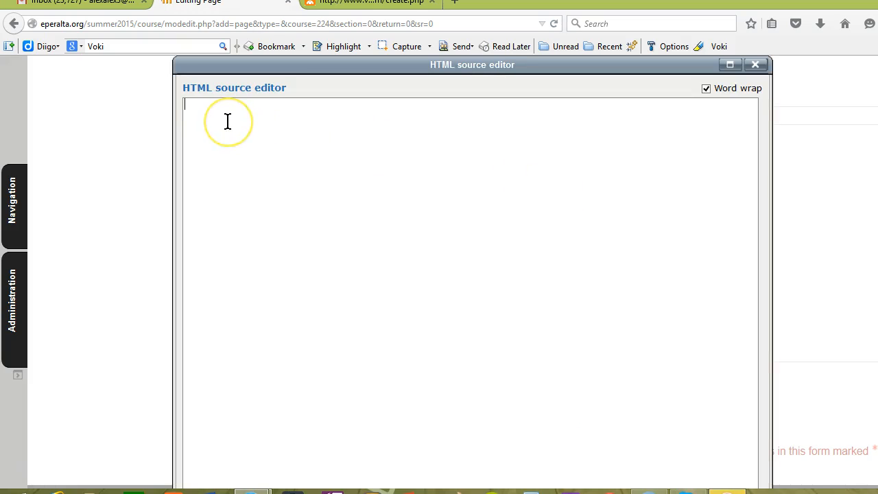
key("ctrl+v")
left_click(335, 297)
left_click(414, 279)
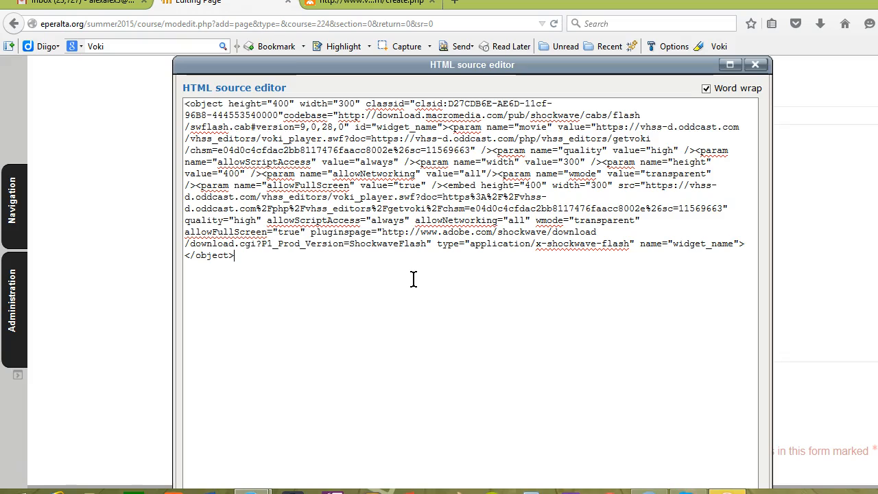
scroll(414, 279, "down", 3)
left_click(402, 289)
left_click(226, 456)
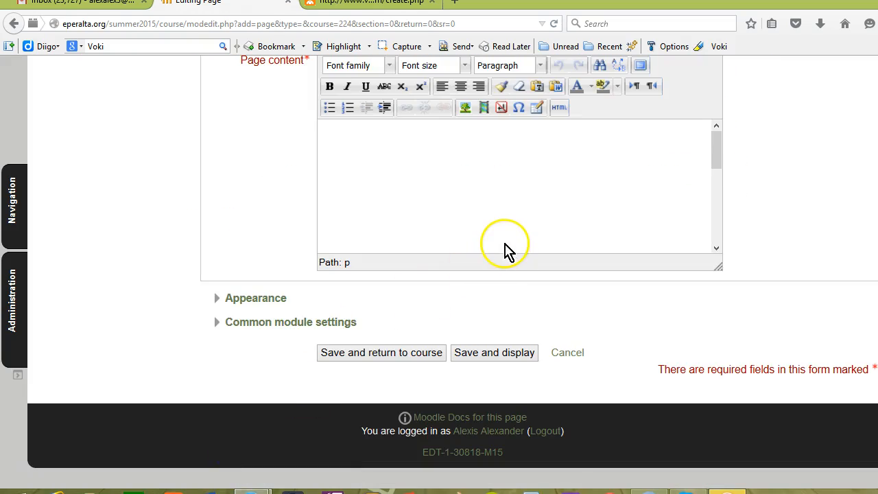
left_click(477, 355)
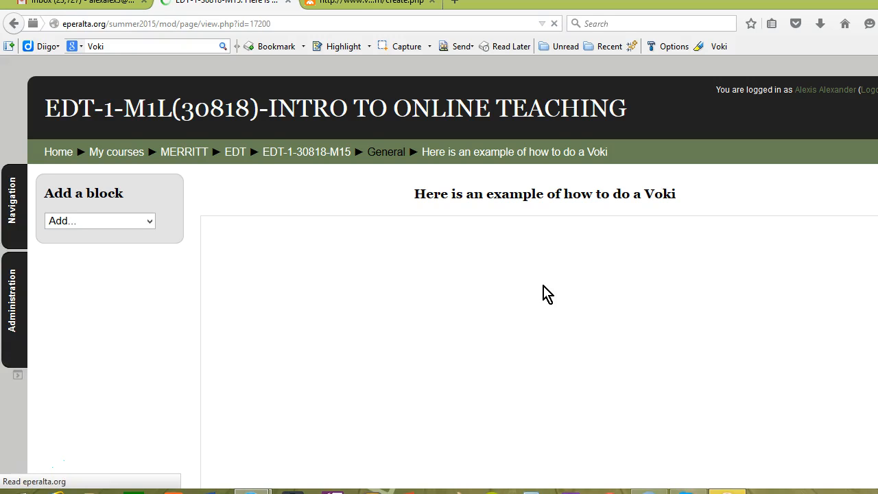
Play the embedded Voki avatar on the published page.
scroll(547, 294, "down", 3)
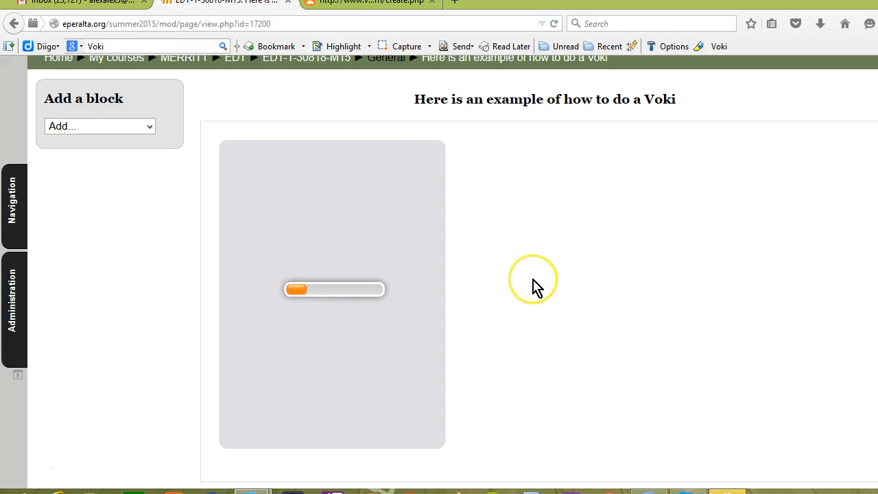
left_click(259, 442)
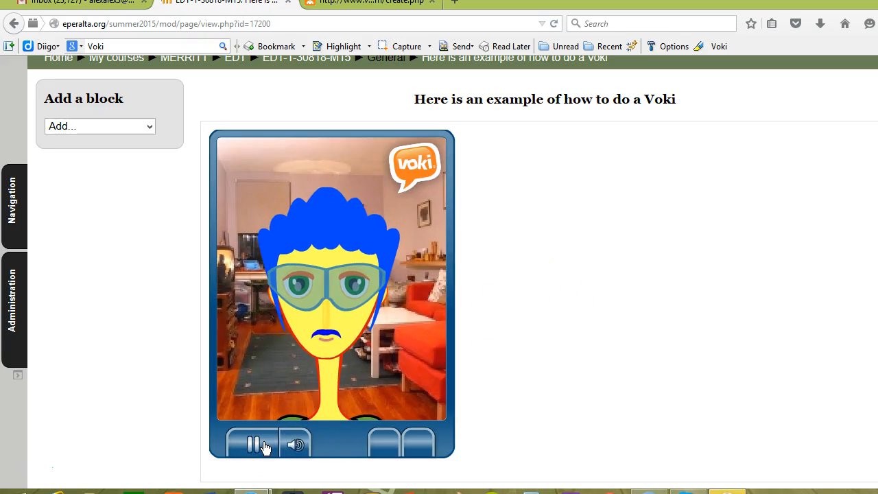